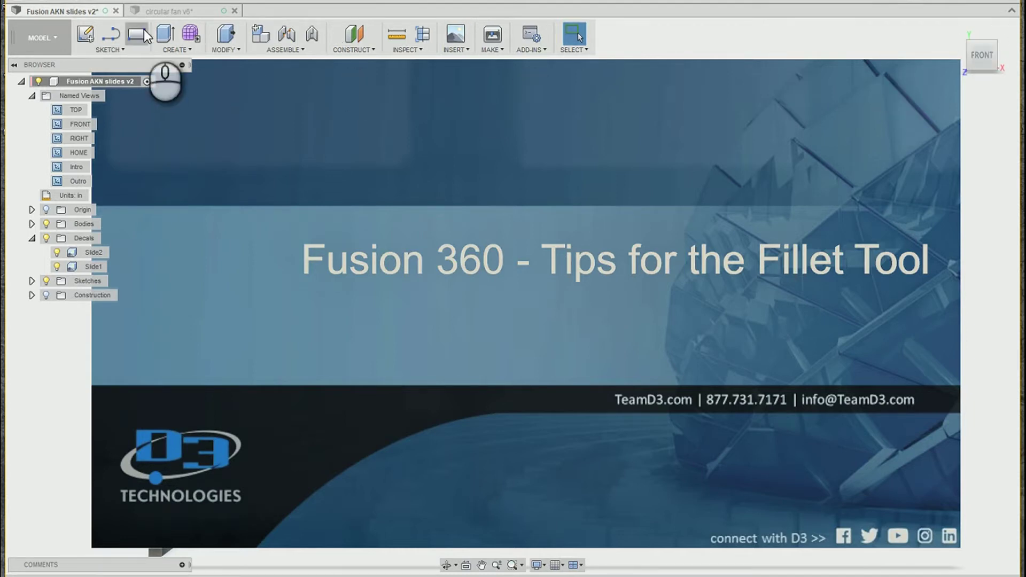
Step: Bring the circular fan v6 design into view in place of the title slide
click(172, 11)
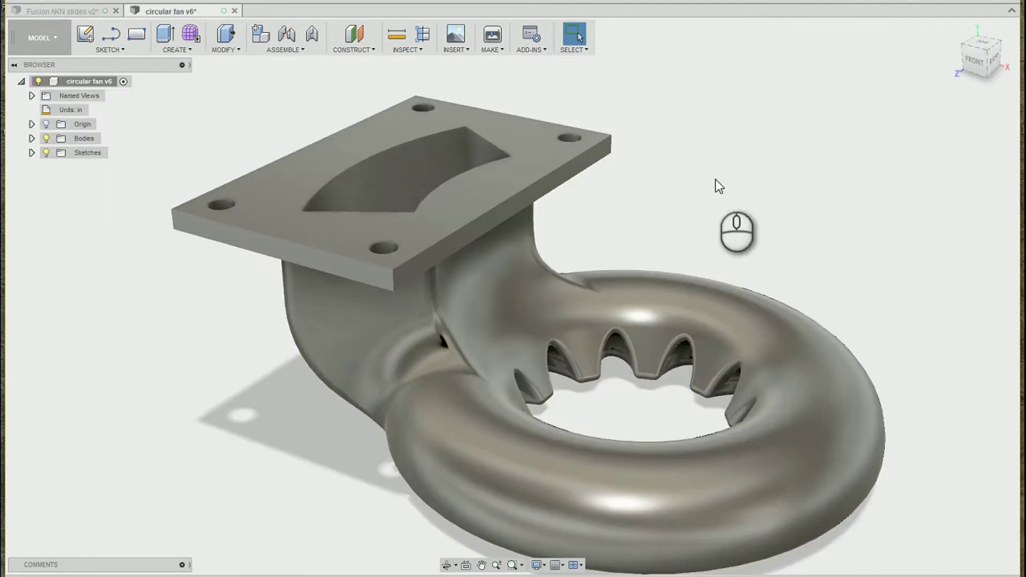
Step: Start the Fillet command on the fan model from the S quick-search popup
shift+middle_drag(680, 144, 658, 159)
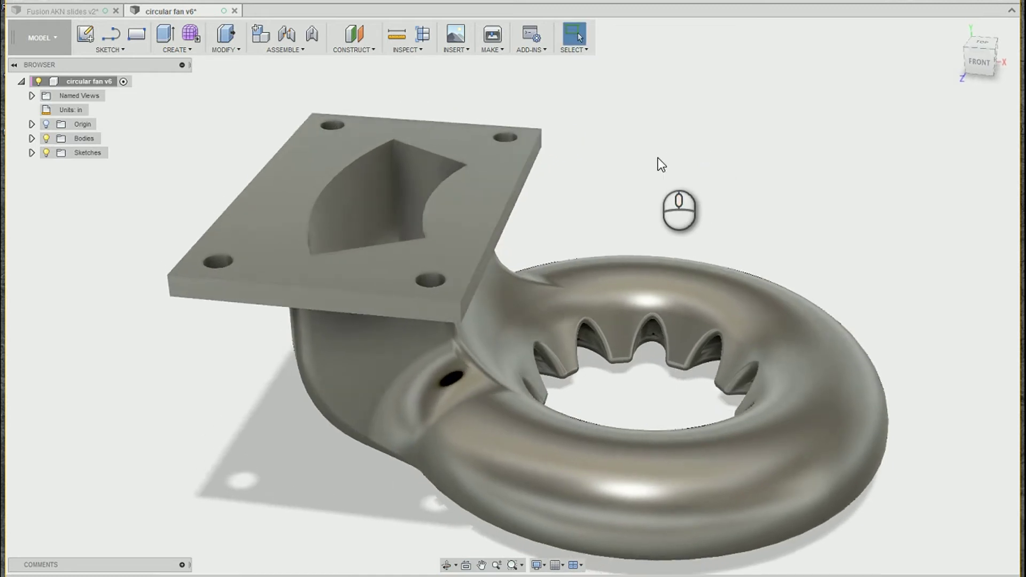
key(f)
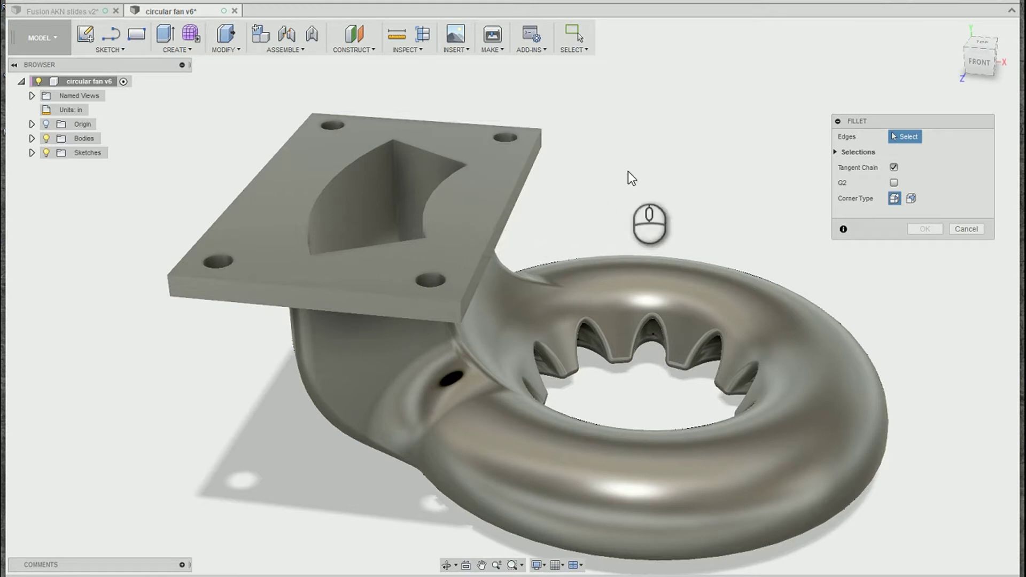
click(966, 229)
click(228, 50)
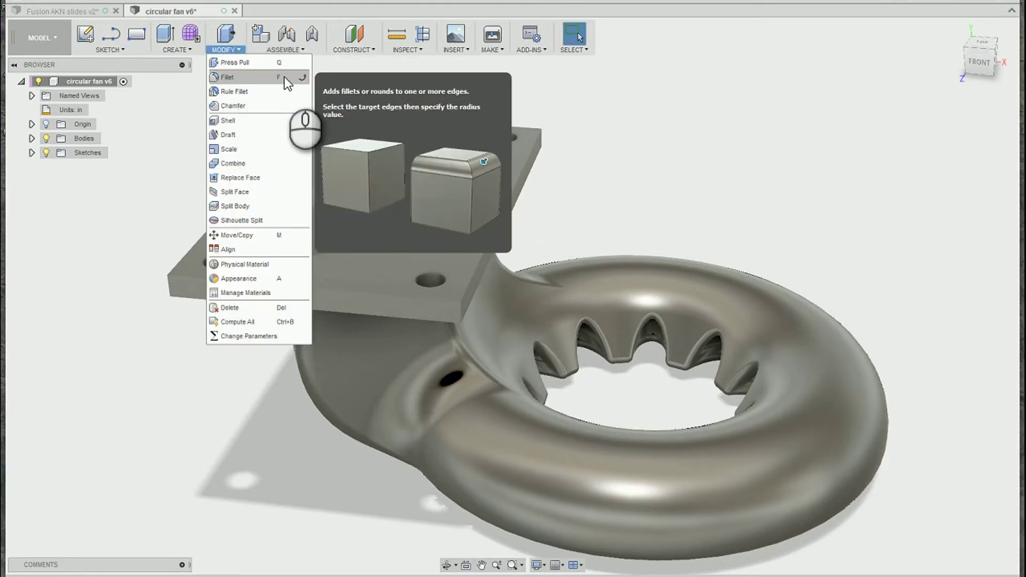
click(180, 128)
key(s)
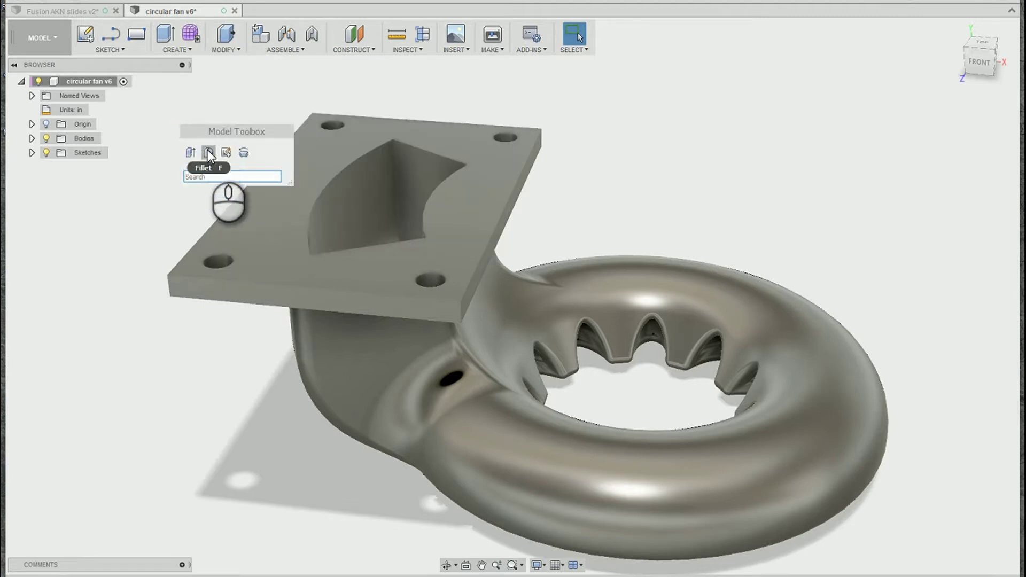
click(152, 231)
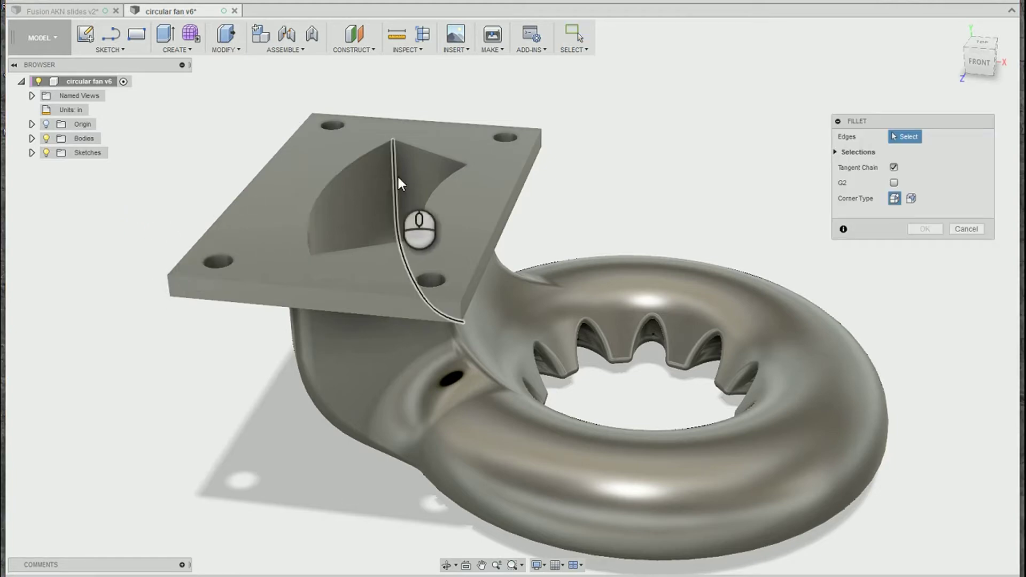
mouse_move(612, 175)
shift+middle_down()
mouse_move(629, 176)
mouse_move(614, 179)
shift+middle_up()
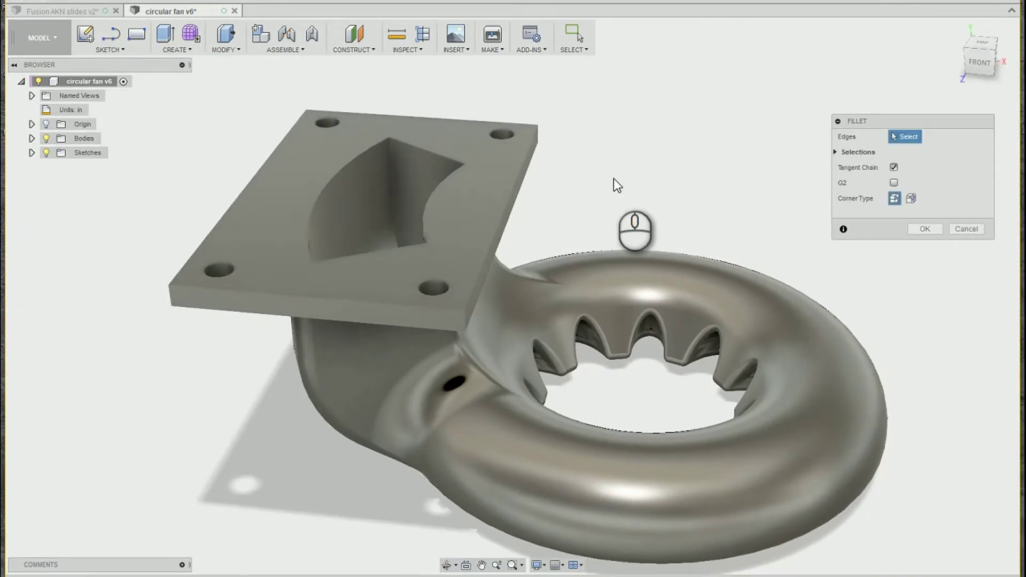
click(532, 135)
scroll(540, 124, up, 3)
scroll(544, 123, down, 1)
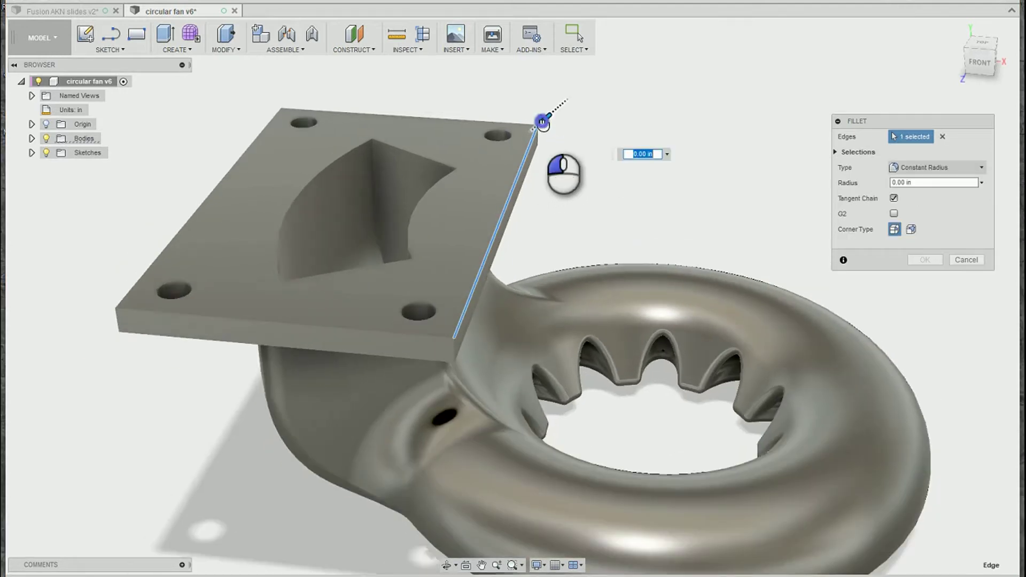
drag(544, 124, 541, 124)
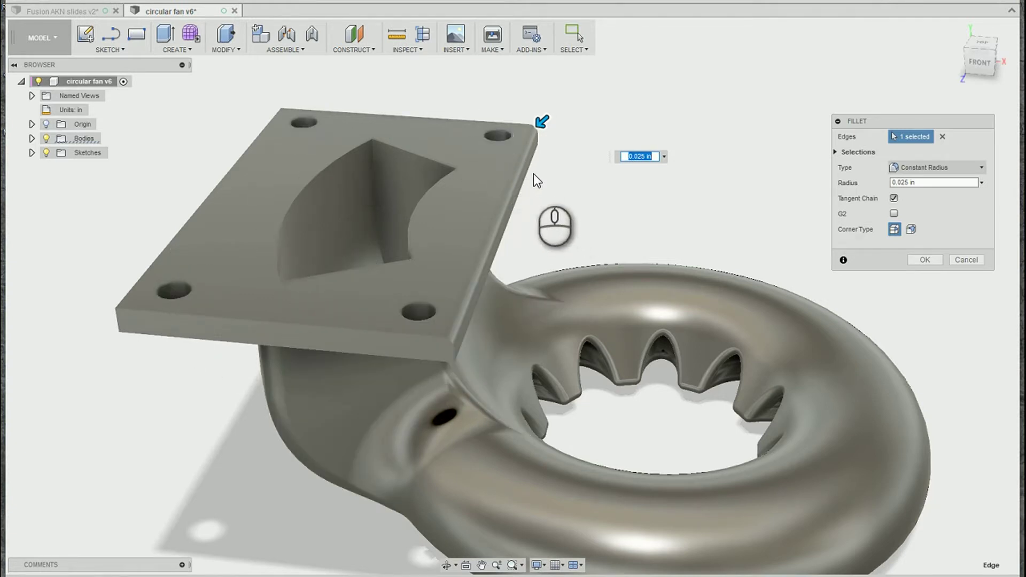
click(499, 136)
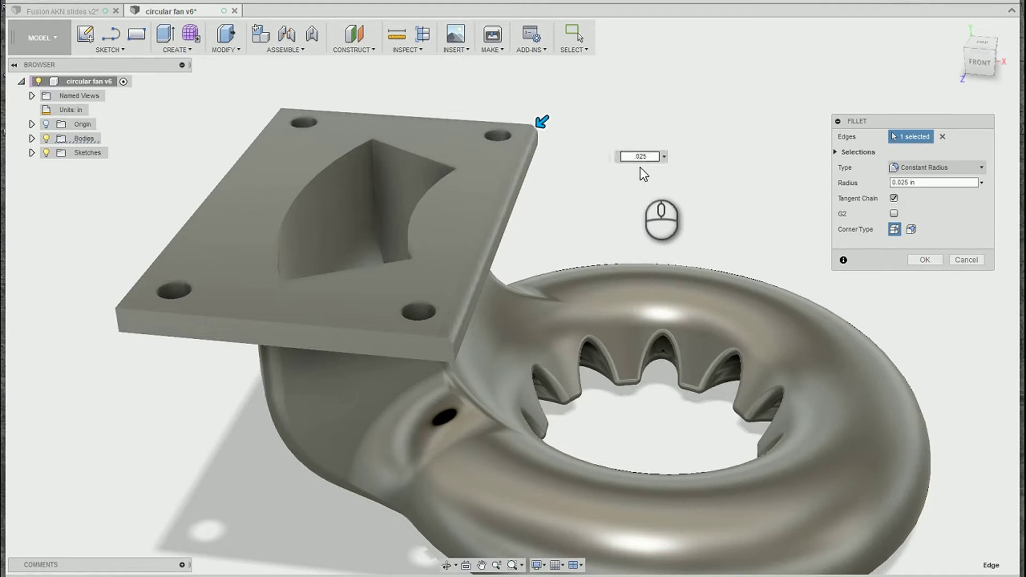
shift+middle_drag(606, 212, 596, 196)
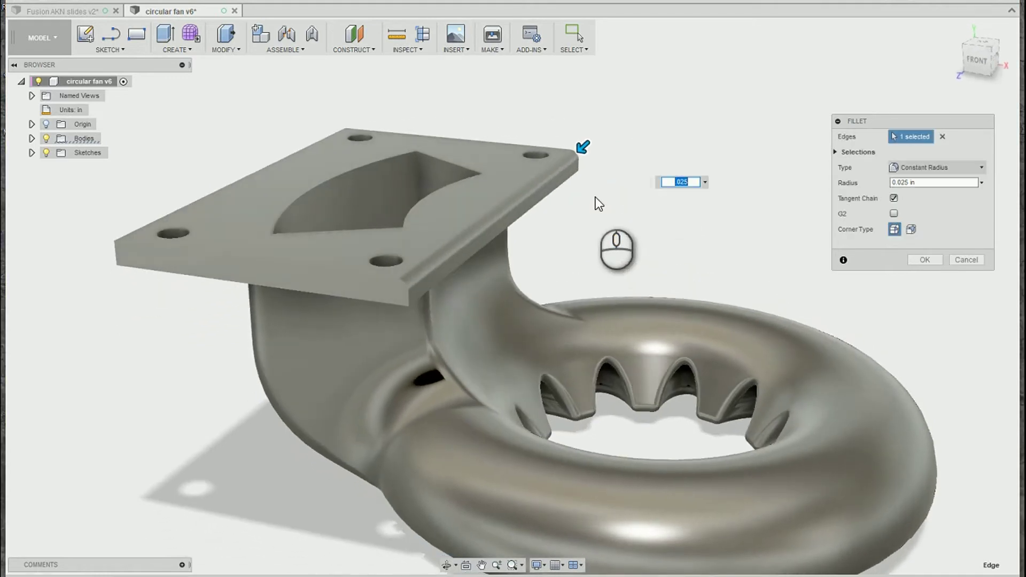
click(575, 173)
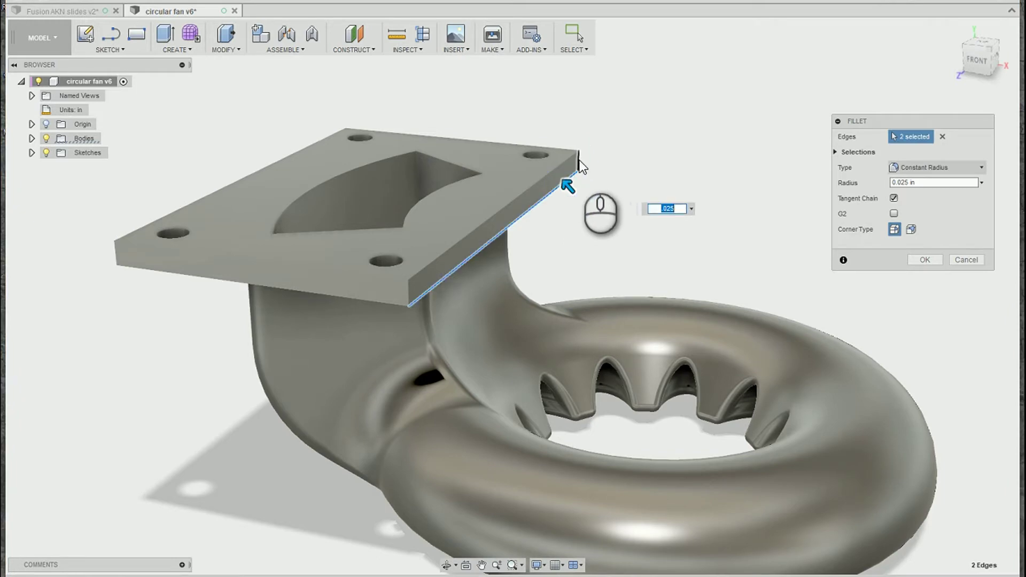
click(504, 162)
click(334, 160)
click(307, 164)
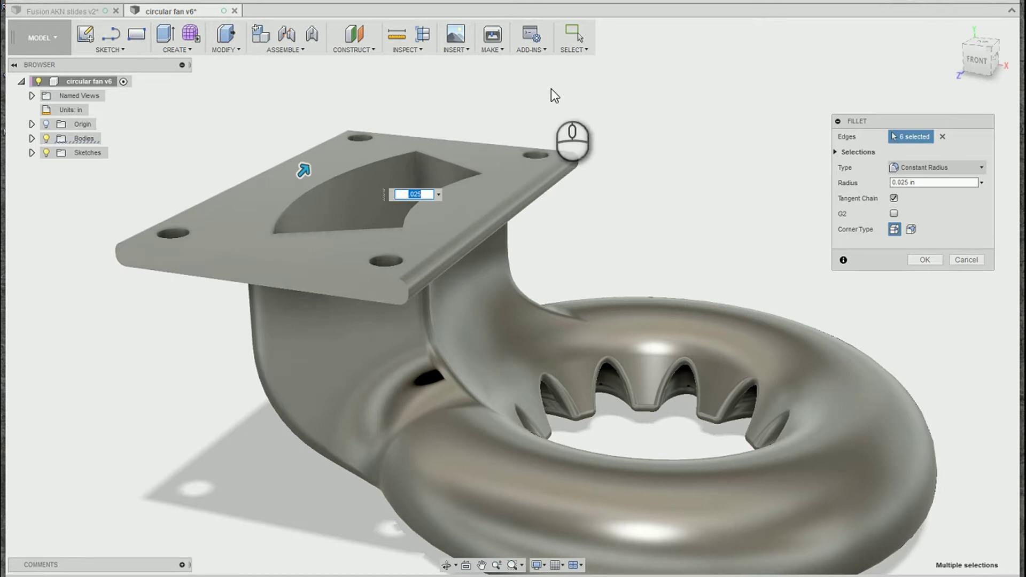
key(Escape)
Step: Select all eight mounting-plate edges for a new fillet
key(f)
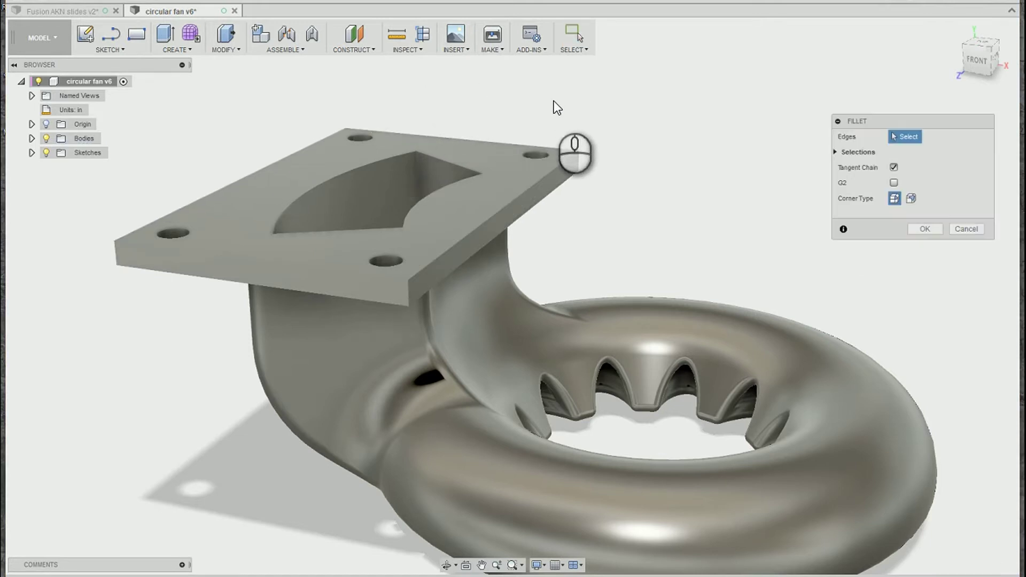
click(547, 177)
click(557, 190)
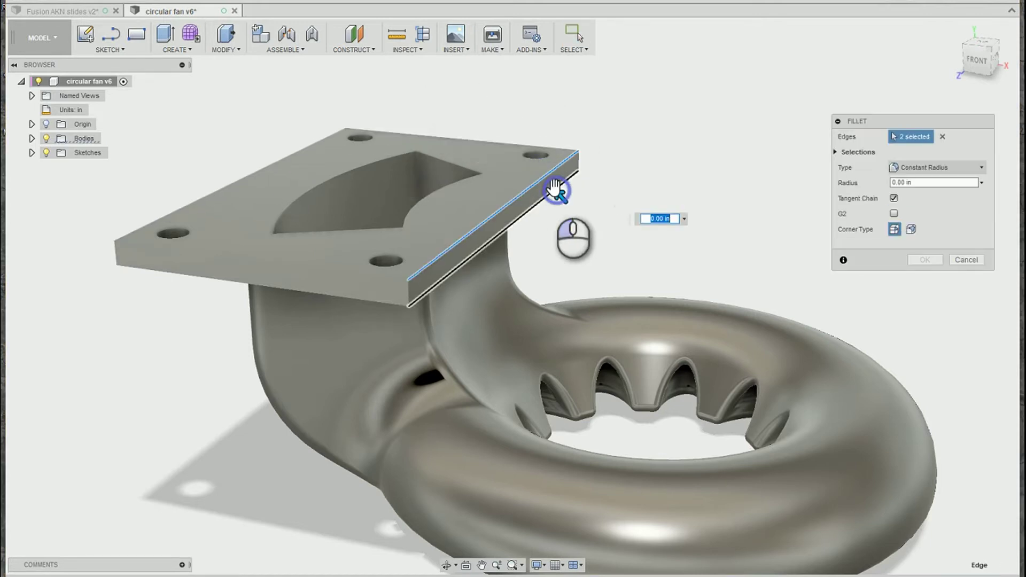
click(512, 148)
click(508, 165)
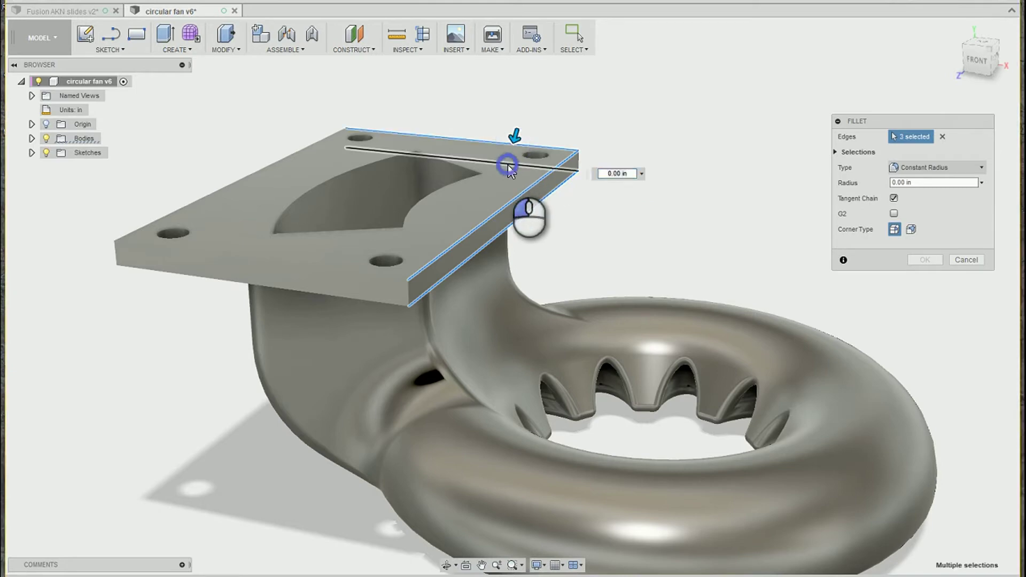
click(310, 149)
click(309, 165)
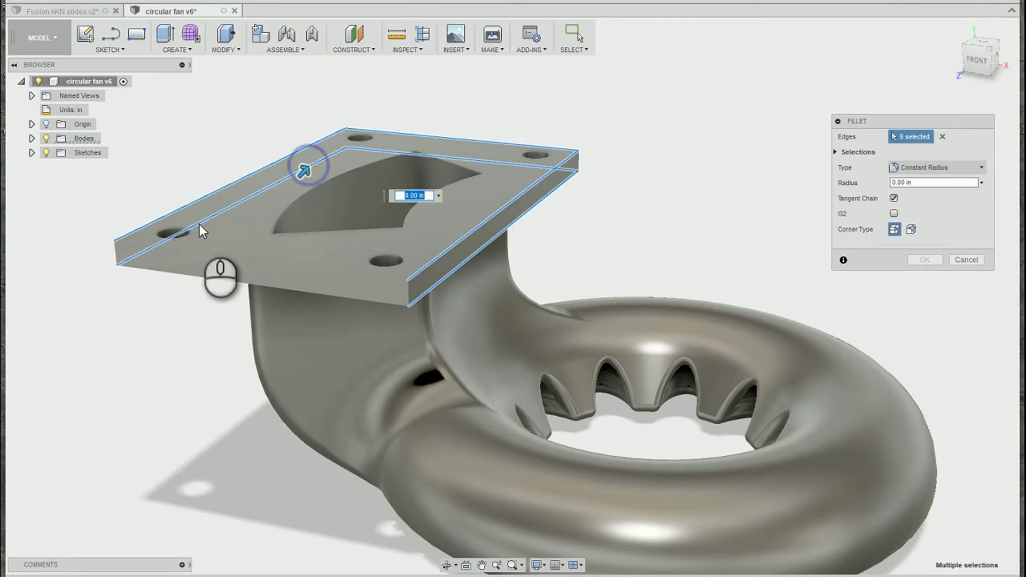
click(191, 251)
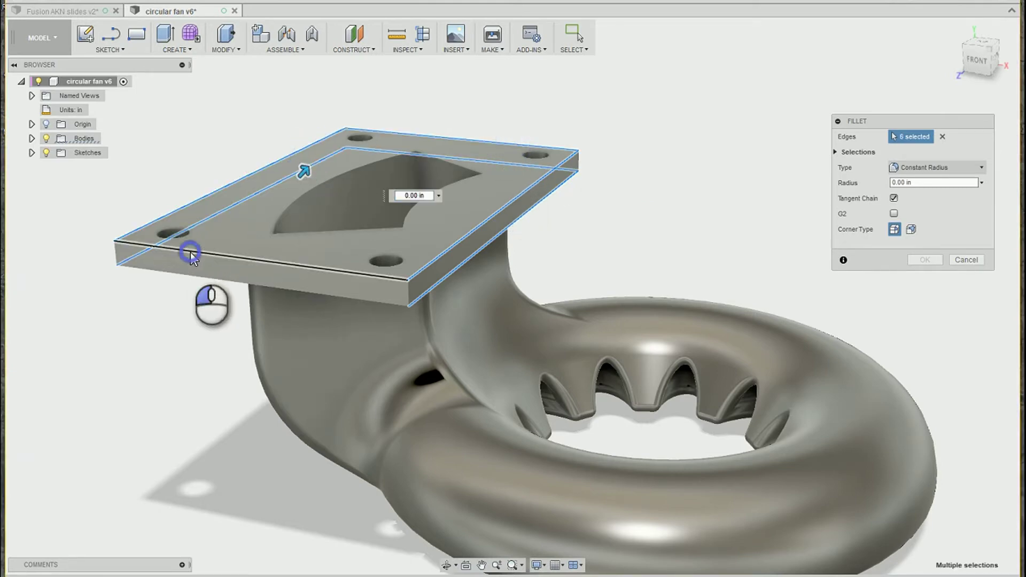
click(187, 281)
Step: Preview a 0.025 in radius, then cancel so the plate edges stay sharp
drag(188, 279, 191, 289)
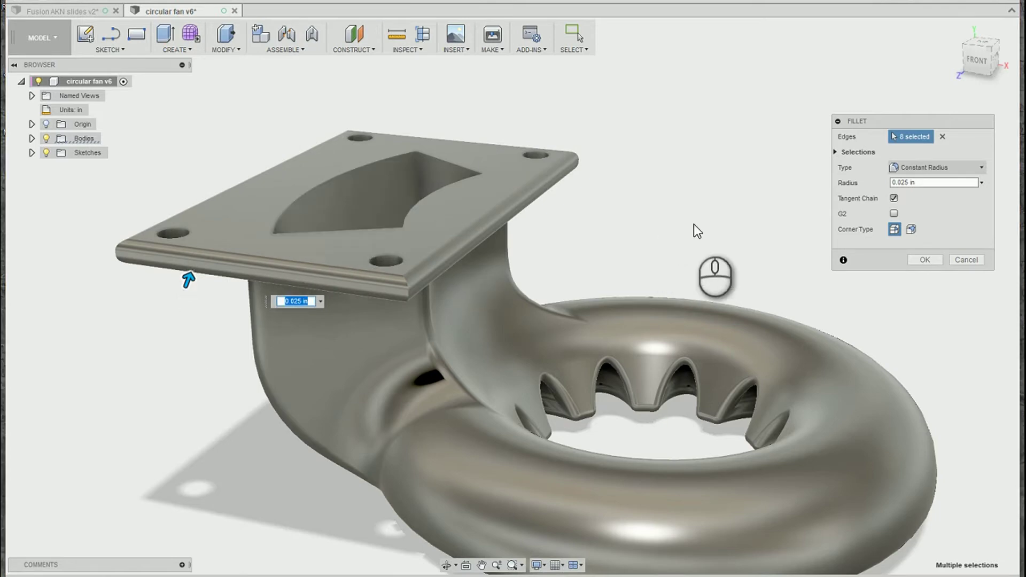
key(Escape)
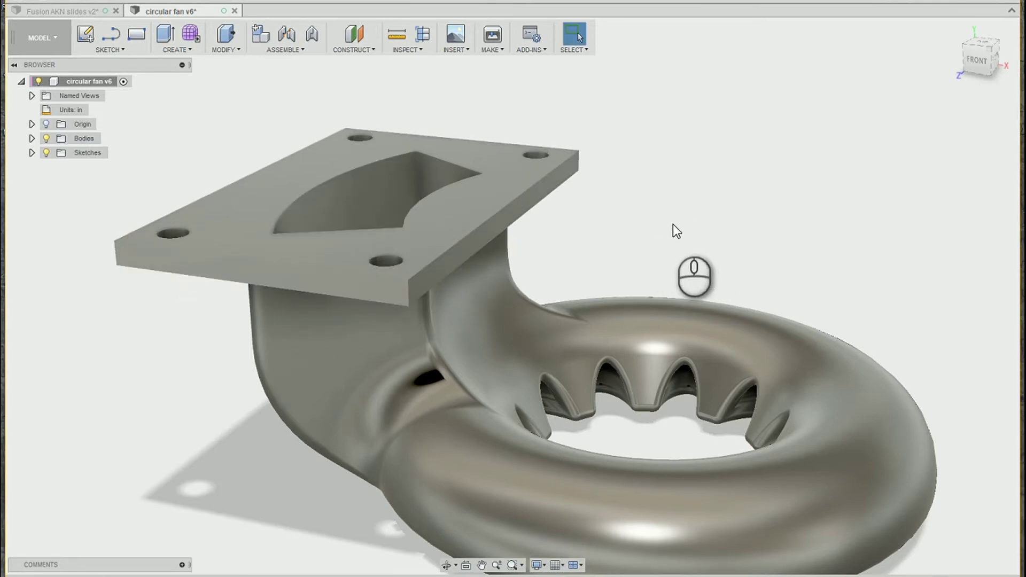
key(f)
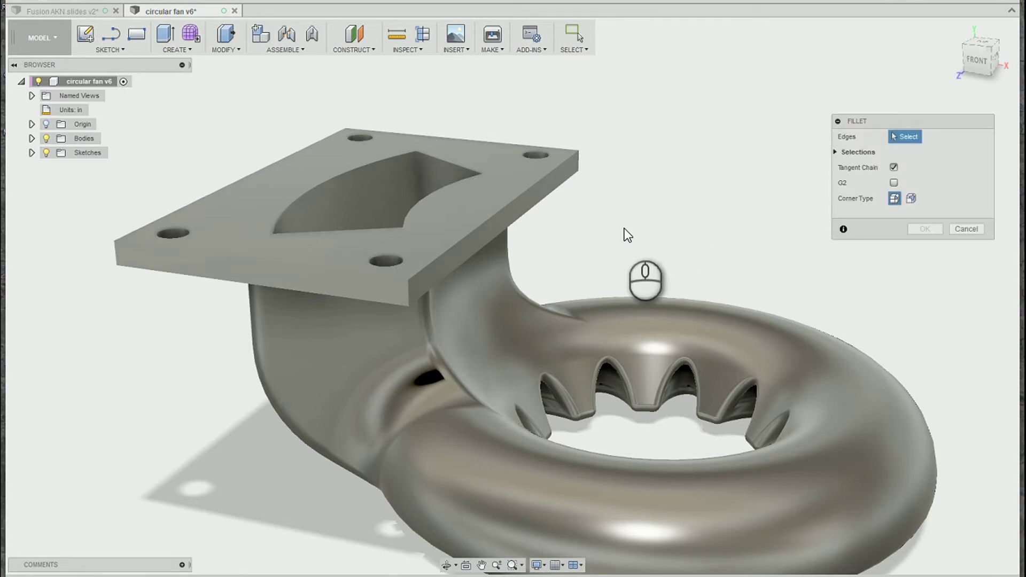
Step: Round the four curved duct edges inside the pocket with a 0.025 in fillet
shift+middle_drag(624, 236, 319, 260)
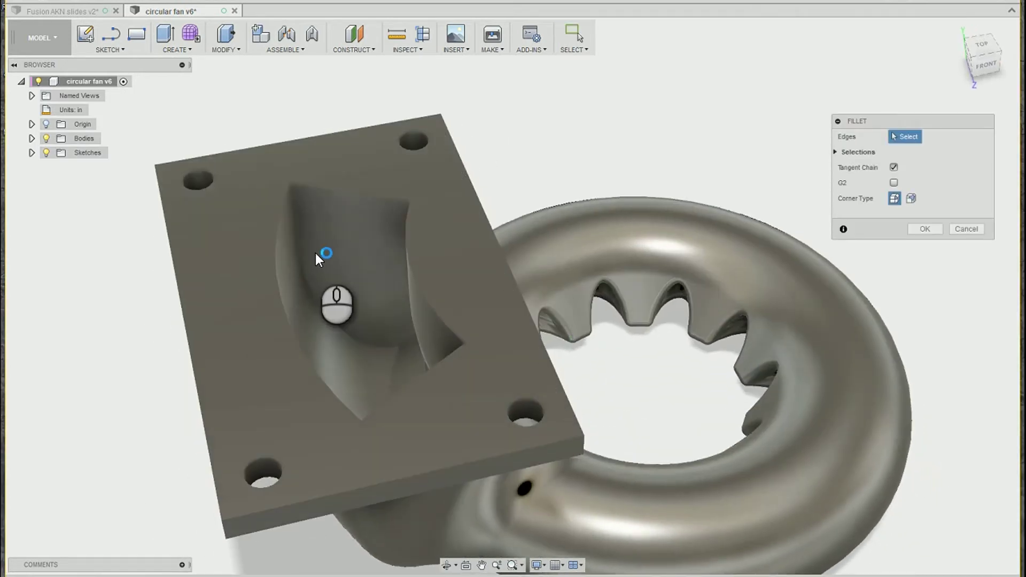
click(298, 246)
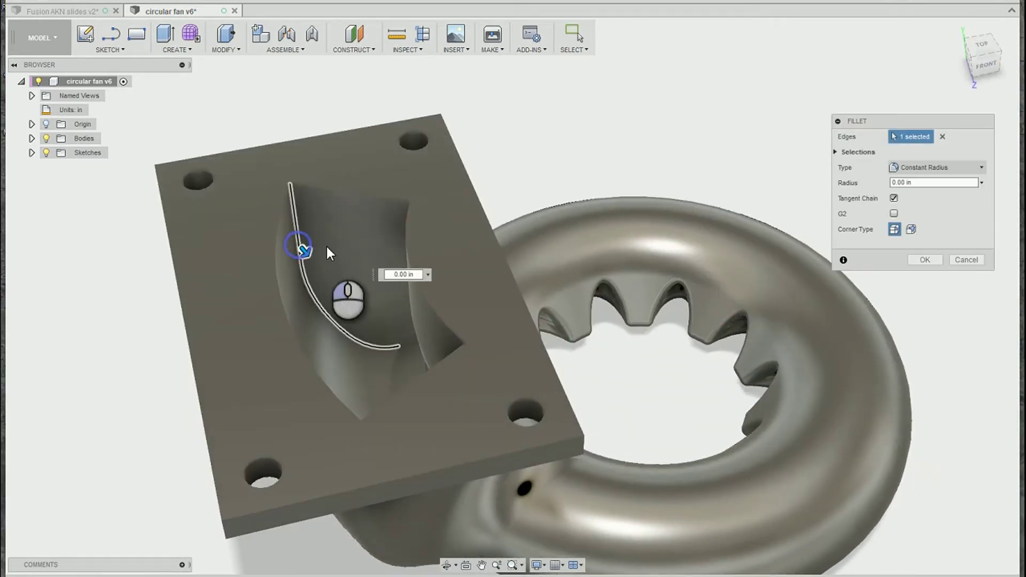
click(410, 236)
click(441, 390)
click(365, 436)
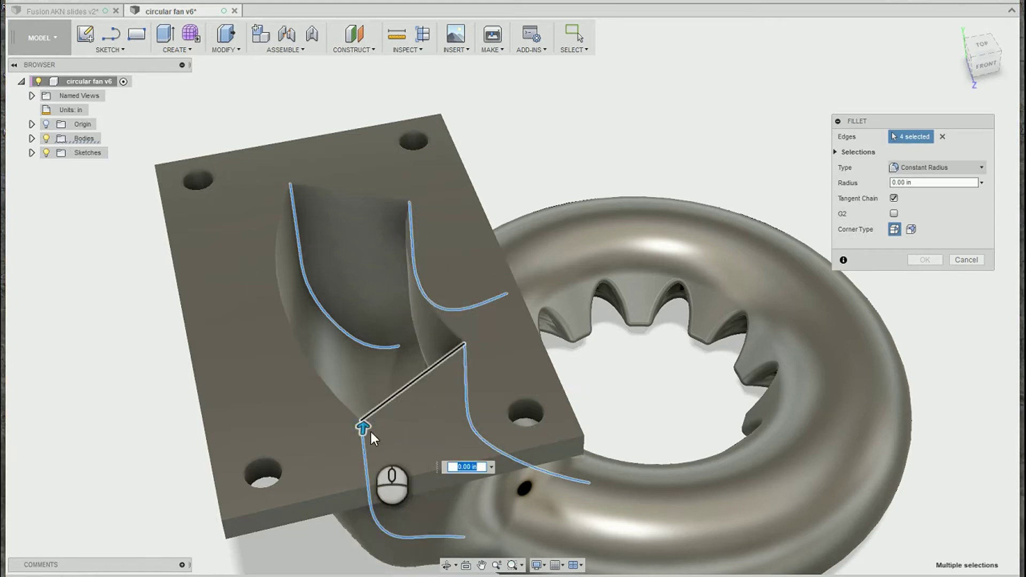
text(0.025)
key(Return)
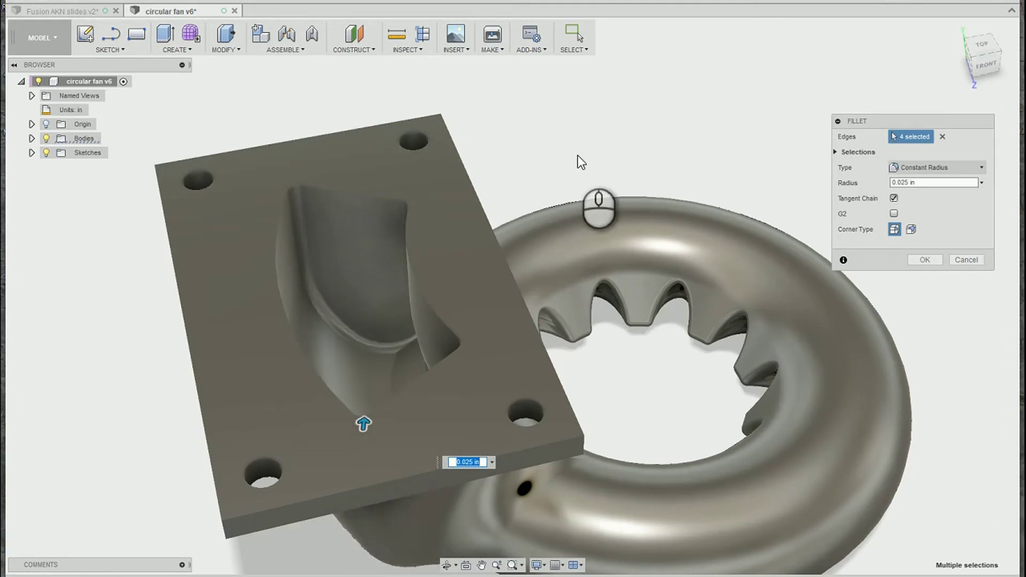
Step: Fillet the four duct-neck edges at 0.025 in
key(f)
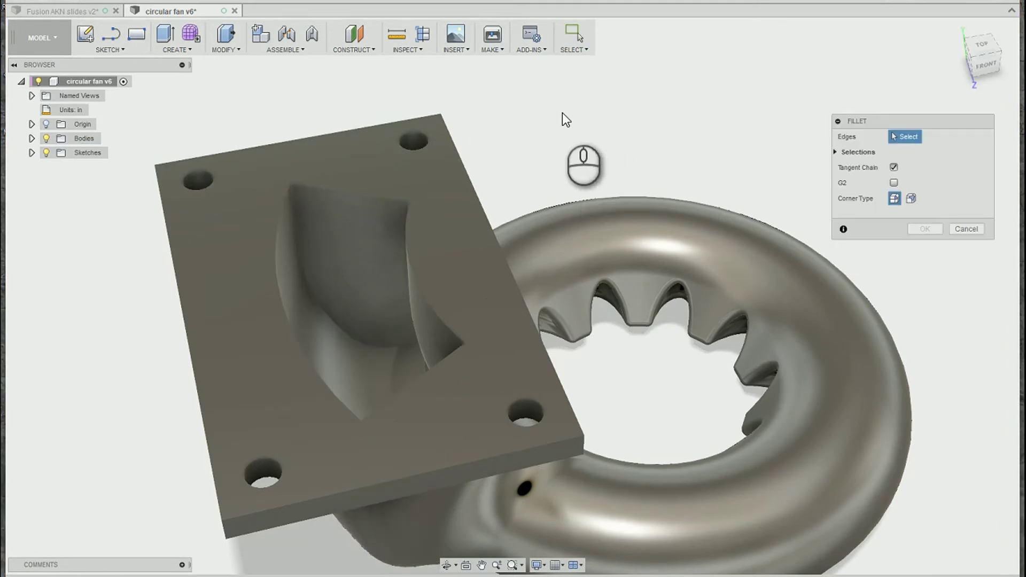
shift+middle_drag(596, 146, 609, 219)
drag(610, 219, 265, 195)
shift+middle_drag(695, 140, 513, 236)
drag(424, 294, 426, 297)
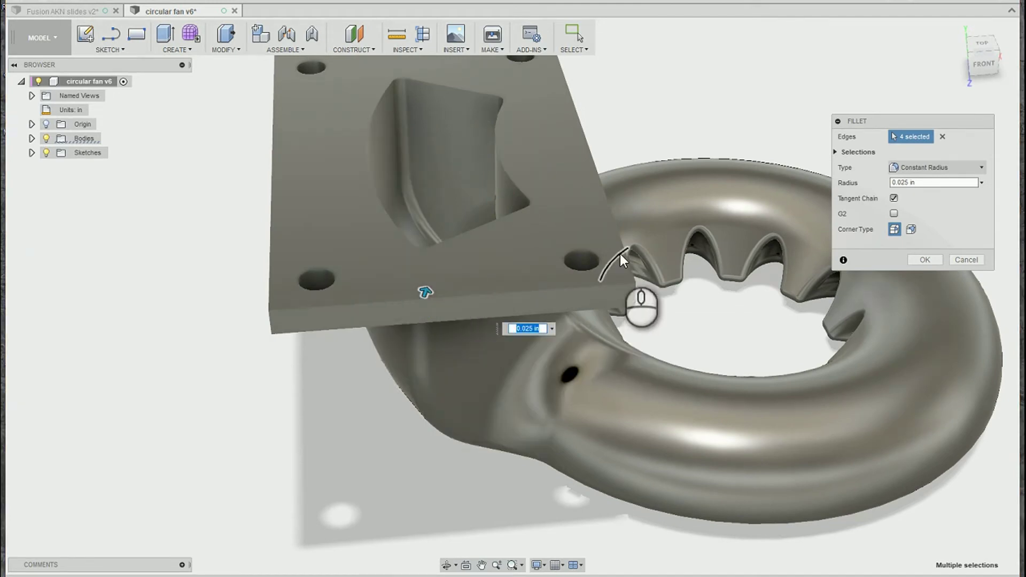
mouse_move(677, 114)
shift+middle_down()
mouse_move(676, 85)
mouse_move(697, 110)
shift+middle_up()
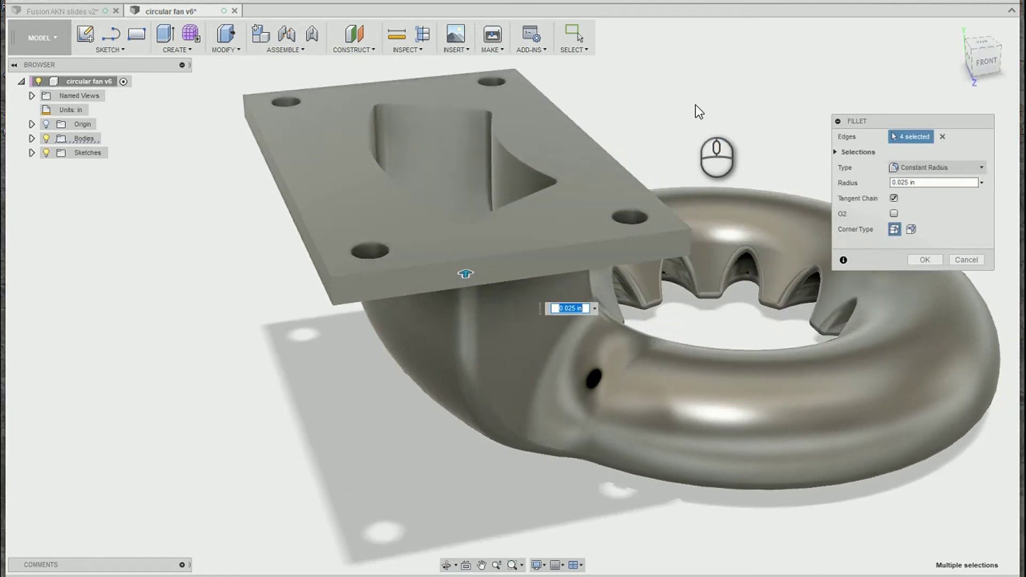
click(925, 261)
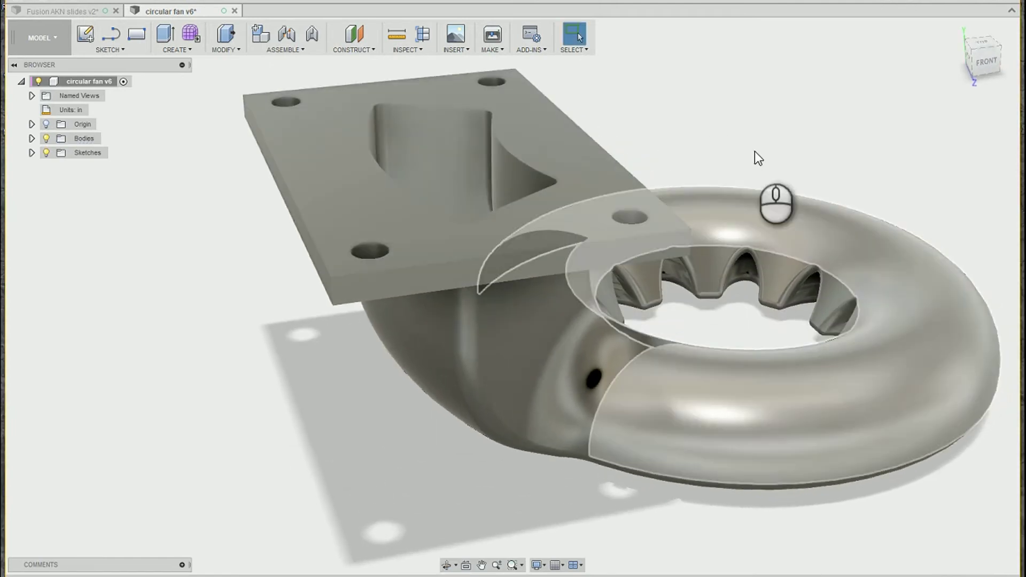
Step: Fillet the pocket's top edge loop with a 0.05 in radius
mouse_move(680, 100)
shift+middle_down()
mouse_move(659, 91)
mouse_move(662, 101)
shift+middle_up()
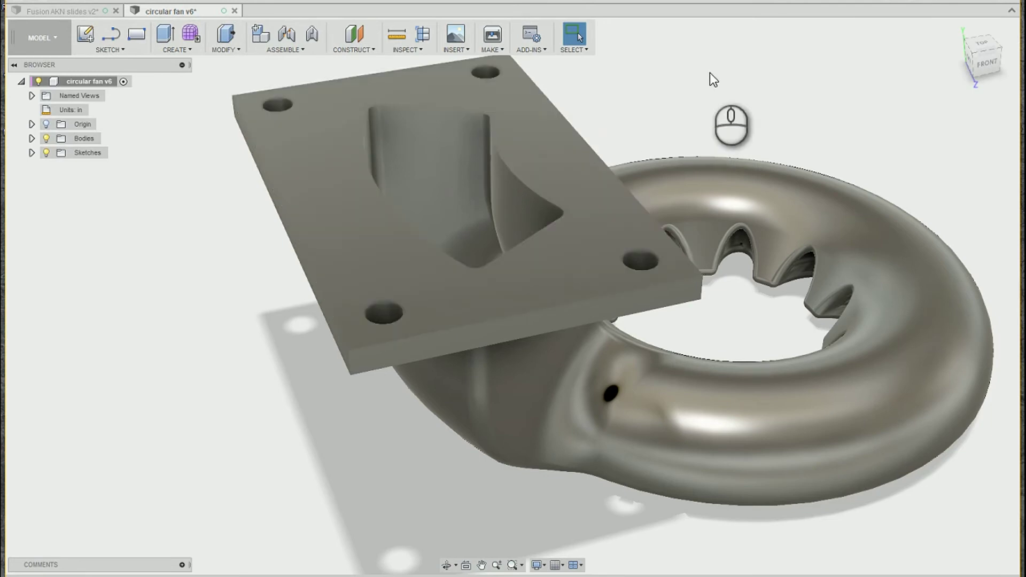
shift+middle_drag(721, 69, 730, 68)
key(f)
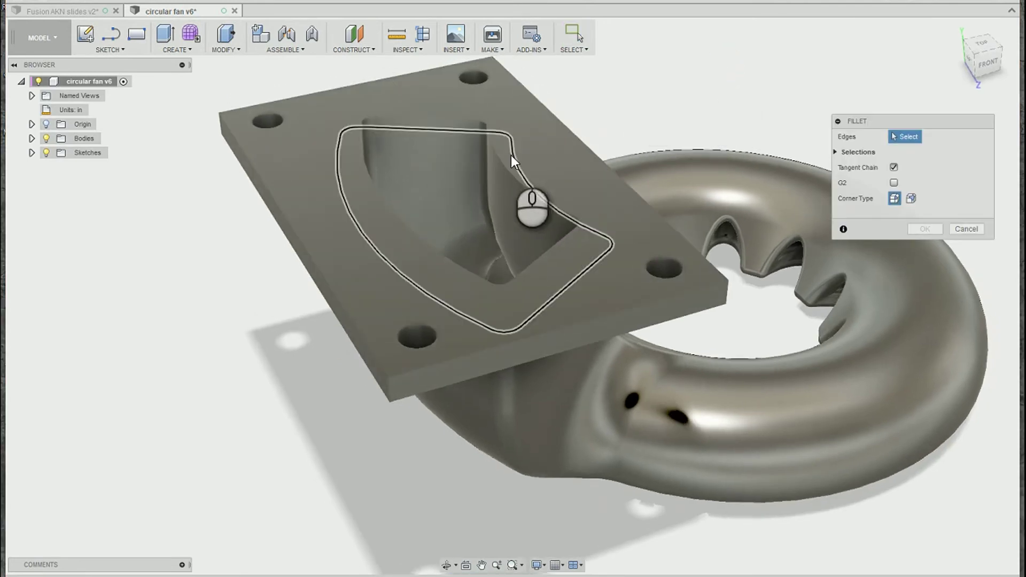
click(500, 161)
drag(499, 161, 504, 166)
shift+middle_drag(633, 110, 598, 113)
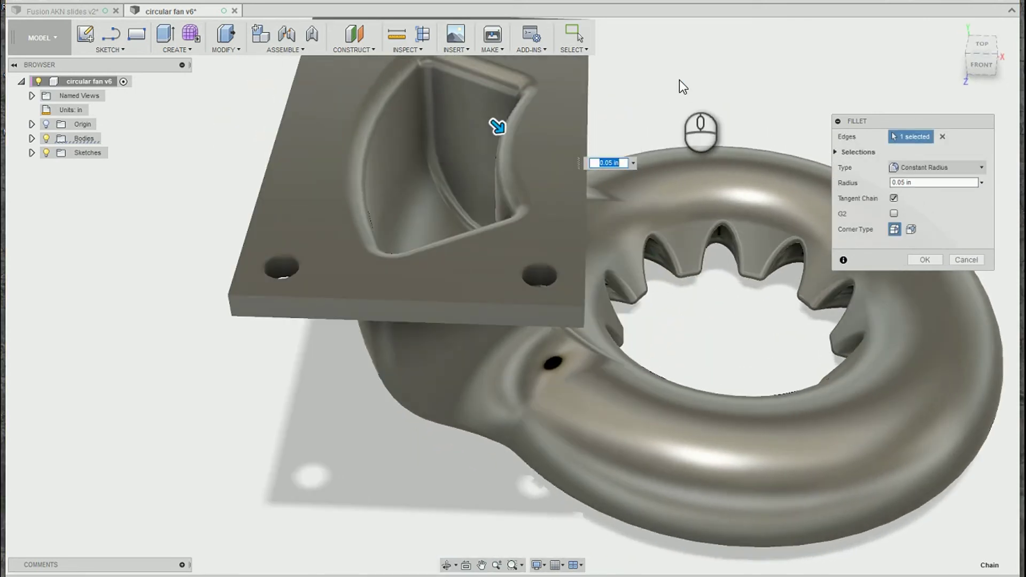
middle_drag(679, 80, 655, 100)
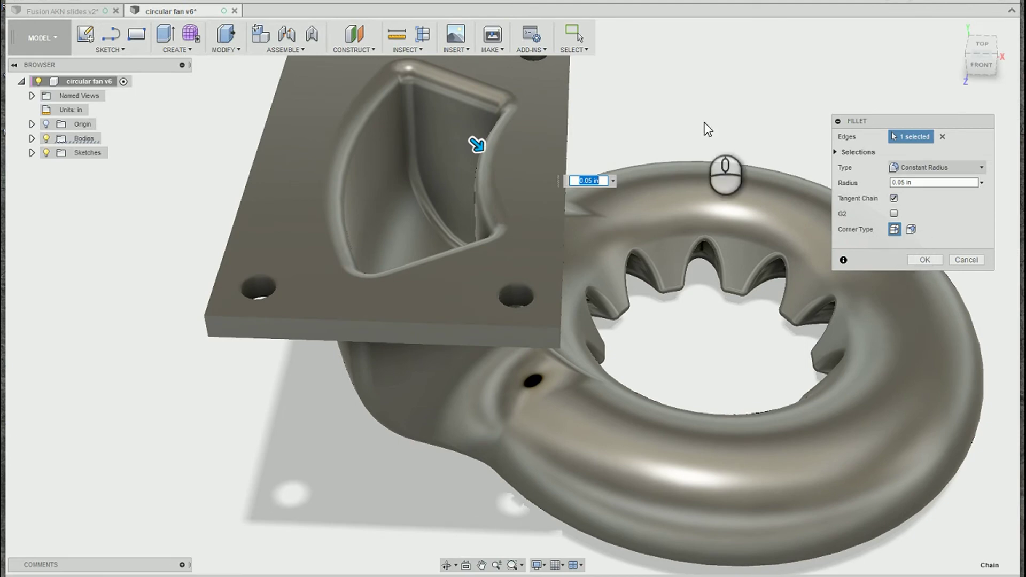
click(615, 83)
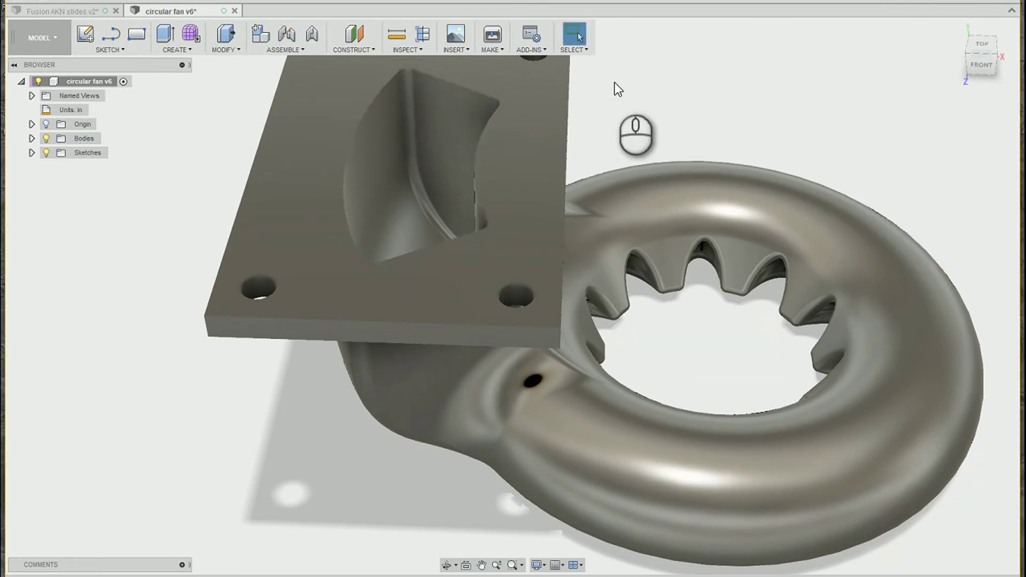
click(489, 118)
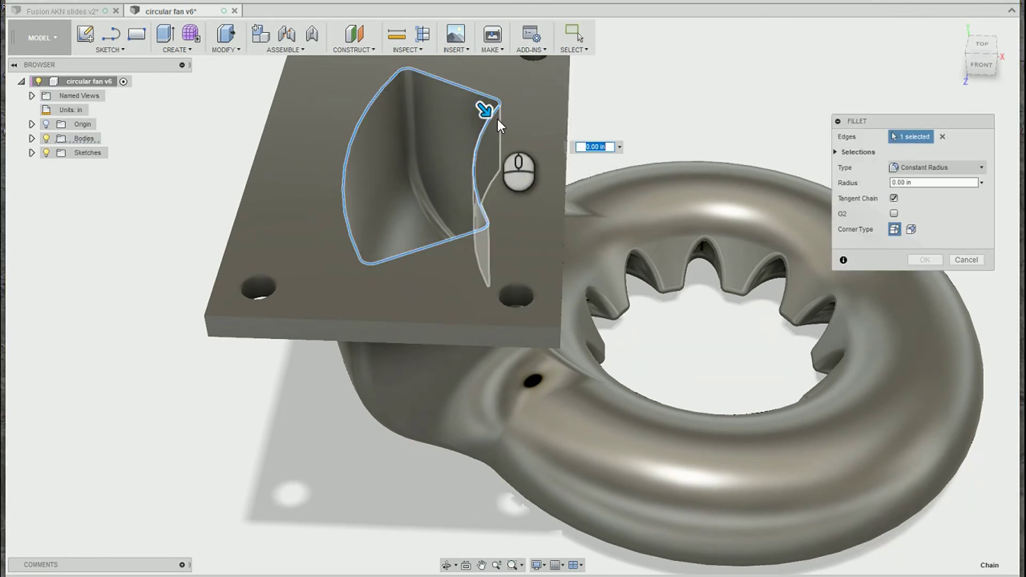
drag(498, 119, 503, 127)
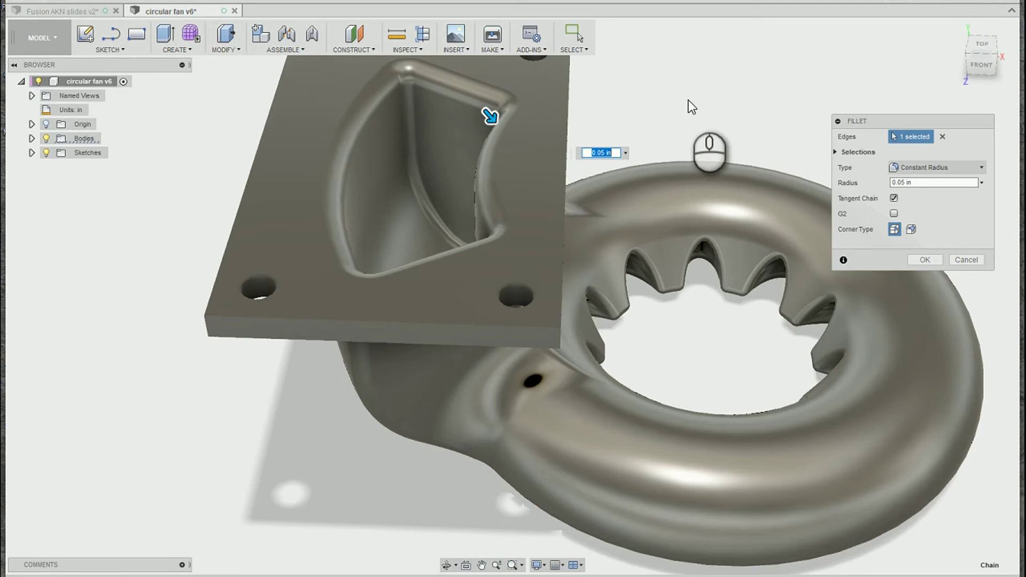
key(Return)
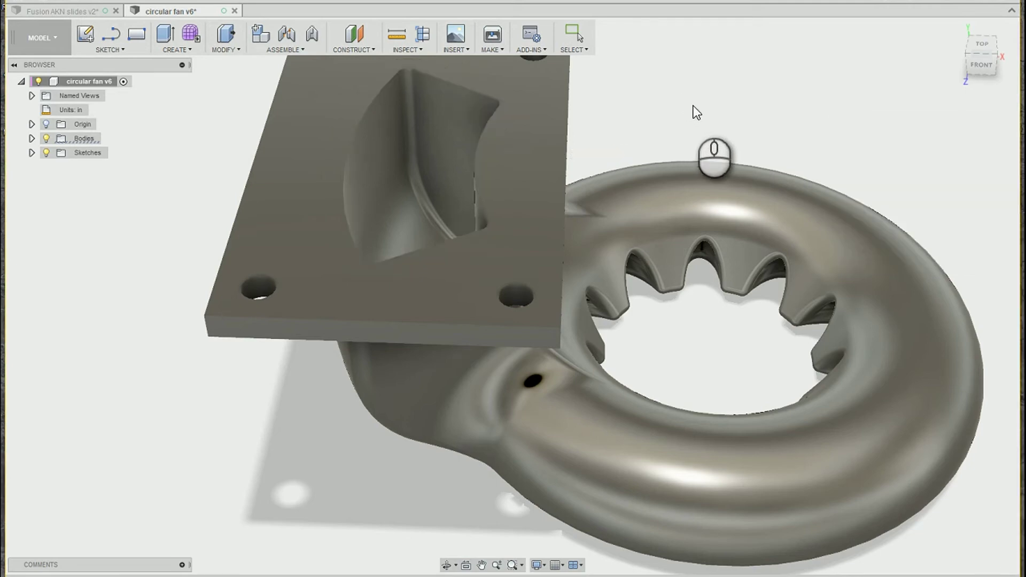
mouse_move(698, 126)
shift+middle_down()
mouse_move(694, 107)
mouse_move(671, 130)
mouse_move(689, 146)
mouse_move(672, 142)
mouse_move(683, 115)
shift+middle_up()
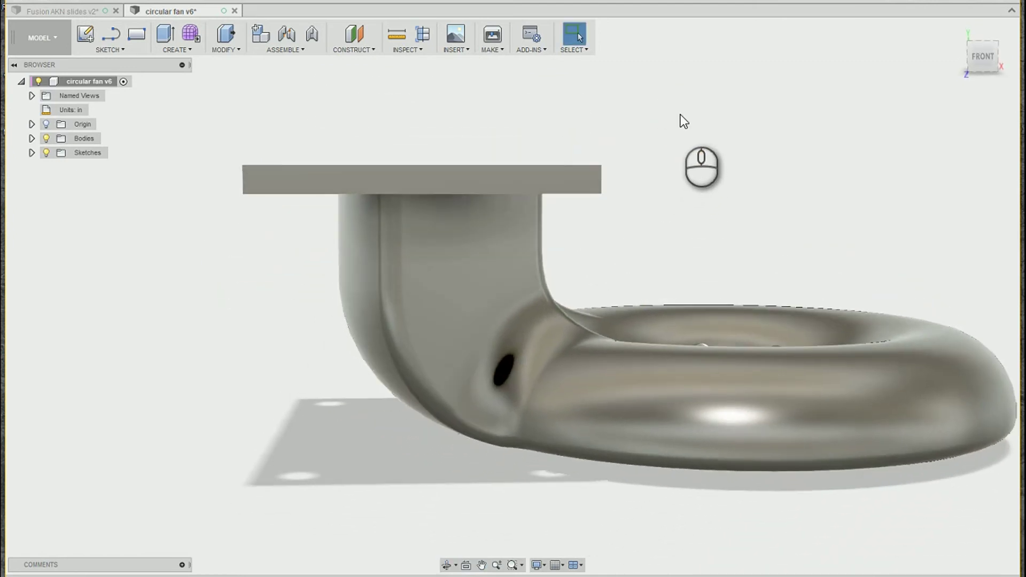
Step: Fillet all 22 plate edges, including the bolt-hole rims, at 0.025 in
key(f)
drag(195, 122, 671, 206)
shift+middle_drag(688, 154, 568, 197)
drag(543, 202, 552, 209)
shift+middle_drag(655, 192, 292, 185)
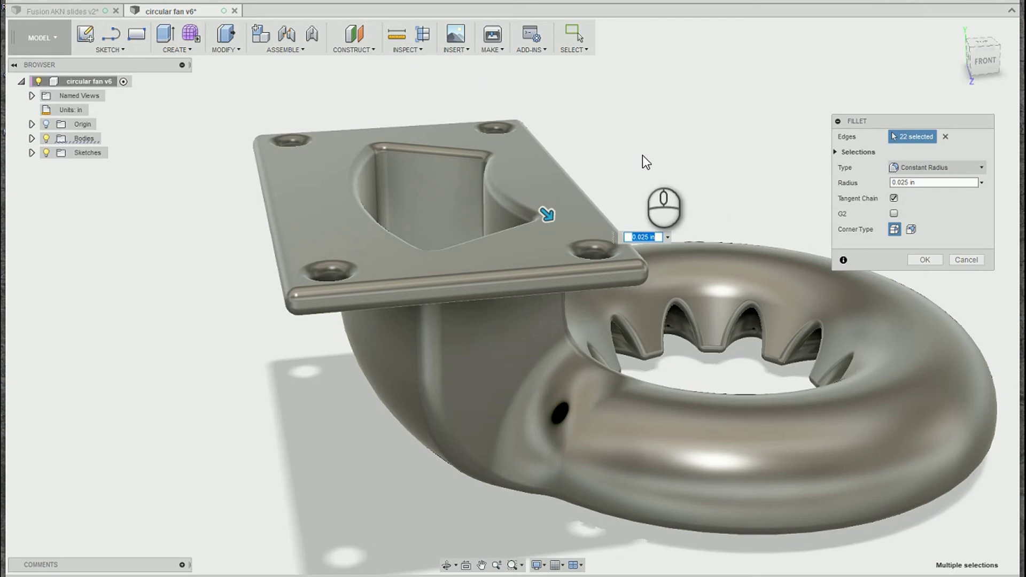
click(926, 260)
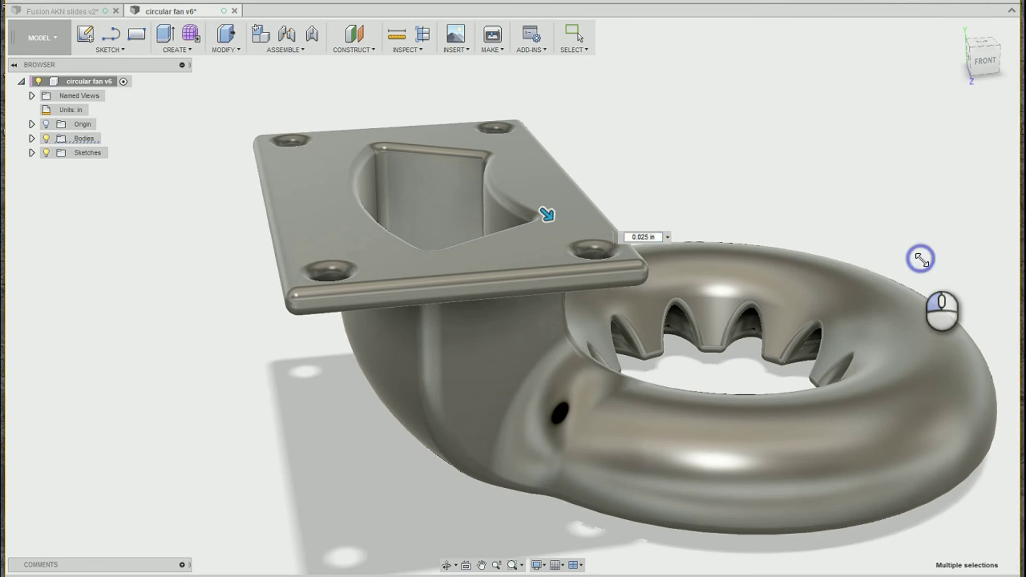
shift+middle_drag(850, 230, 257, 85)
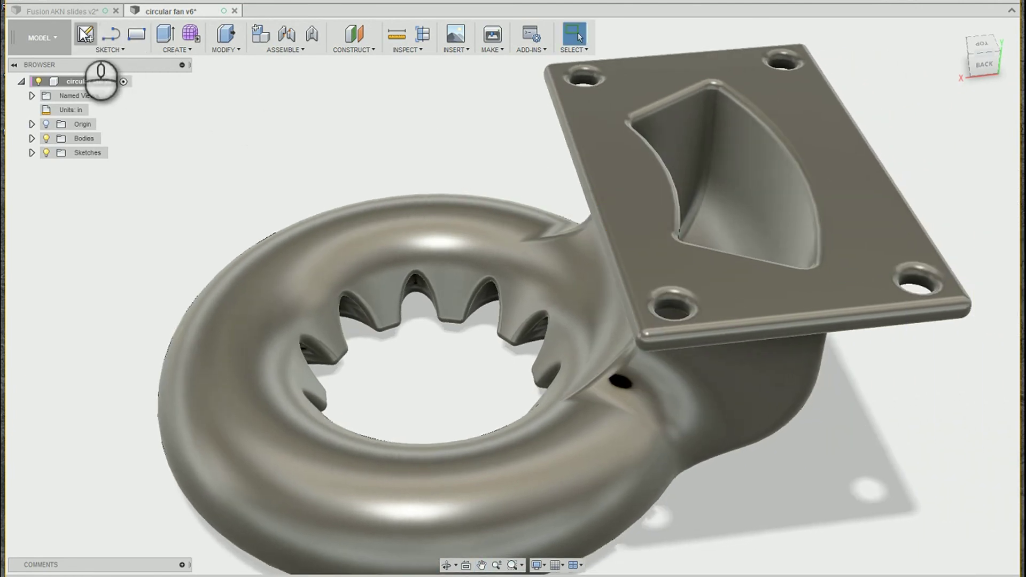
click(75, 13)
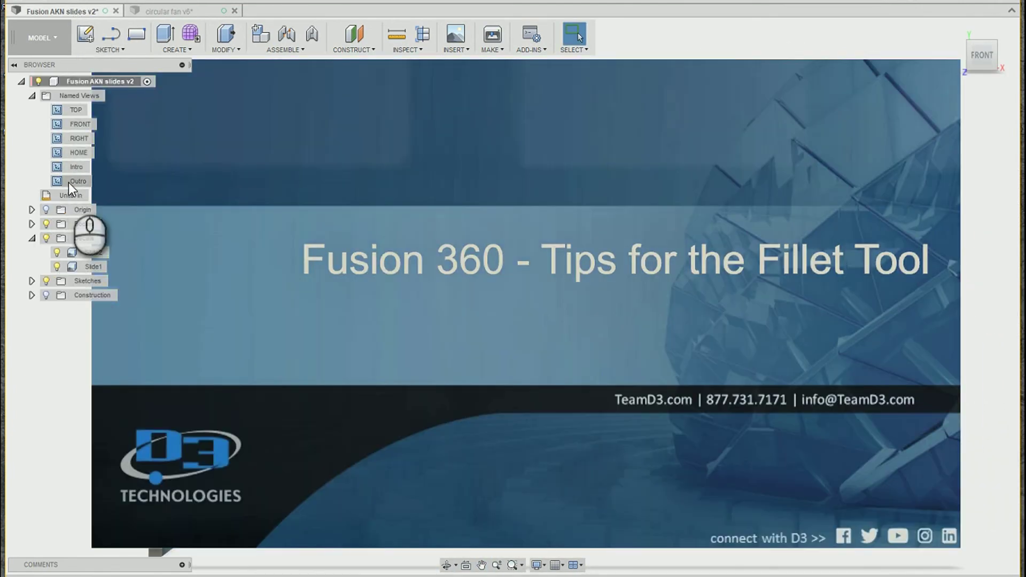
Step: Jump to the Outro named view showing the For More Information Contact slide
double_click(69, 182)
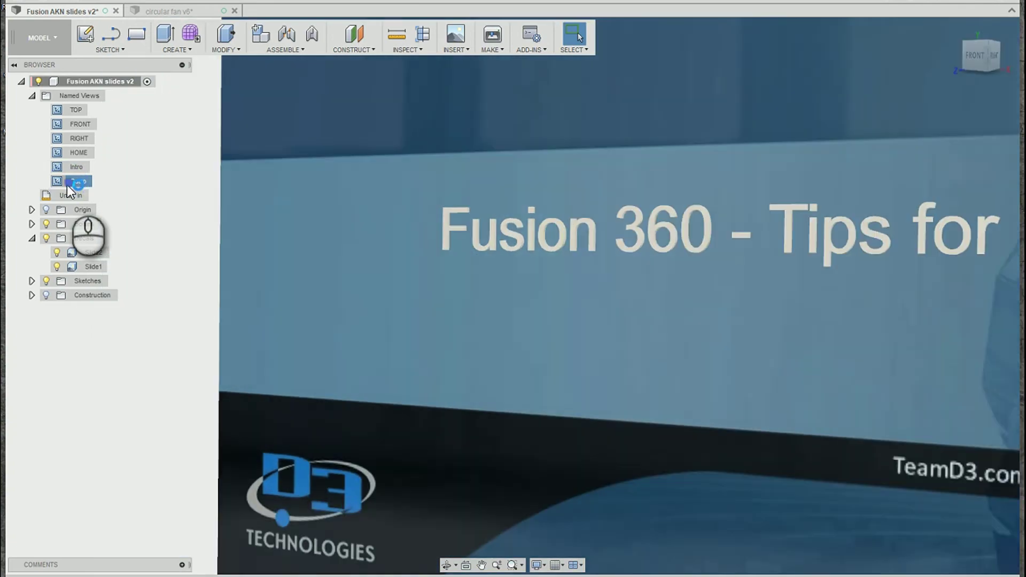